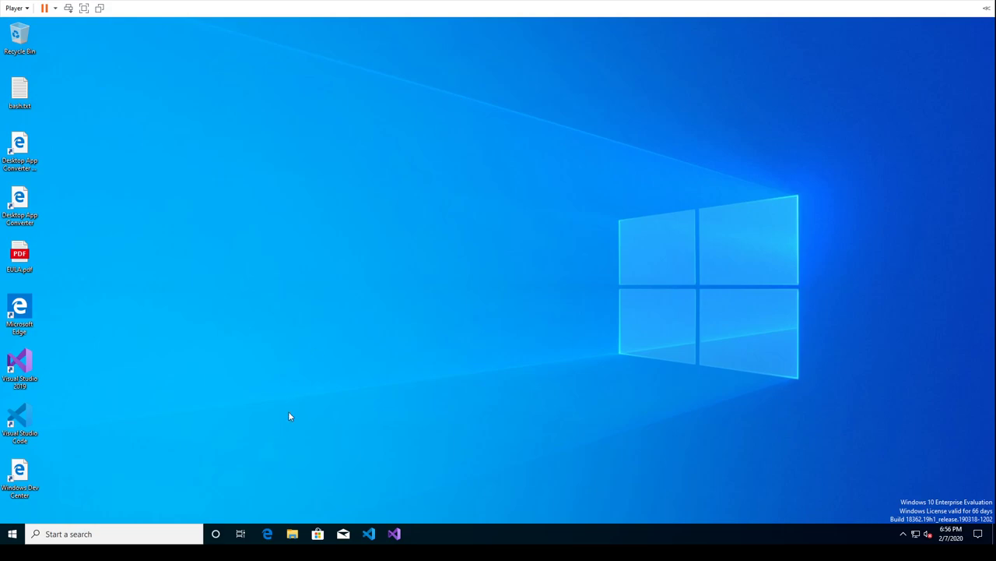
Open Edge, enlarge its window, and reach github.com by searching the web for 'githu'
click(267, 534)
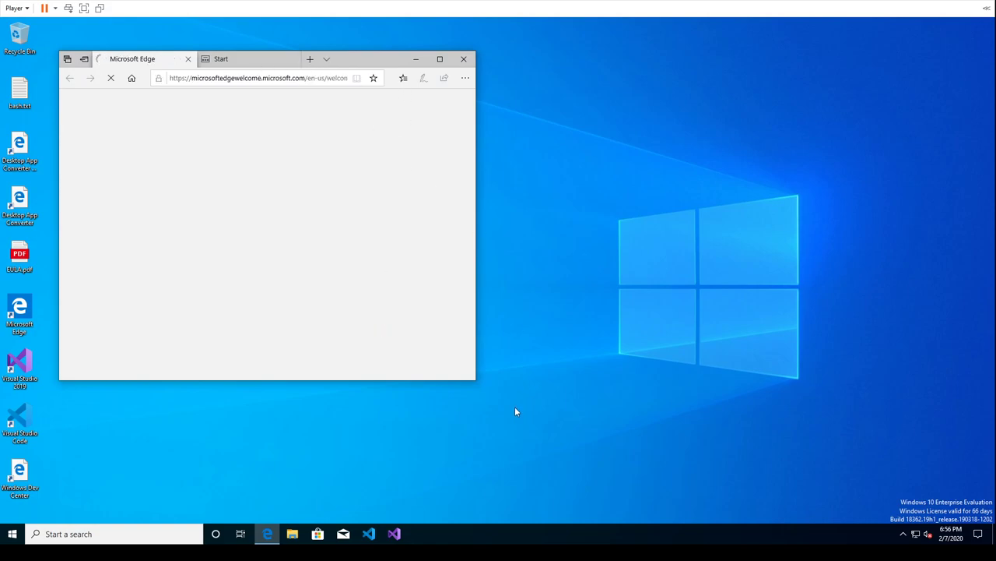
drag(569, 393, 811, 453)
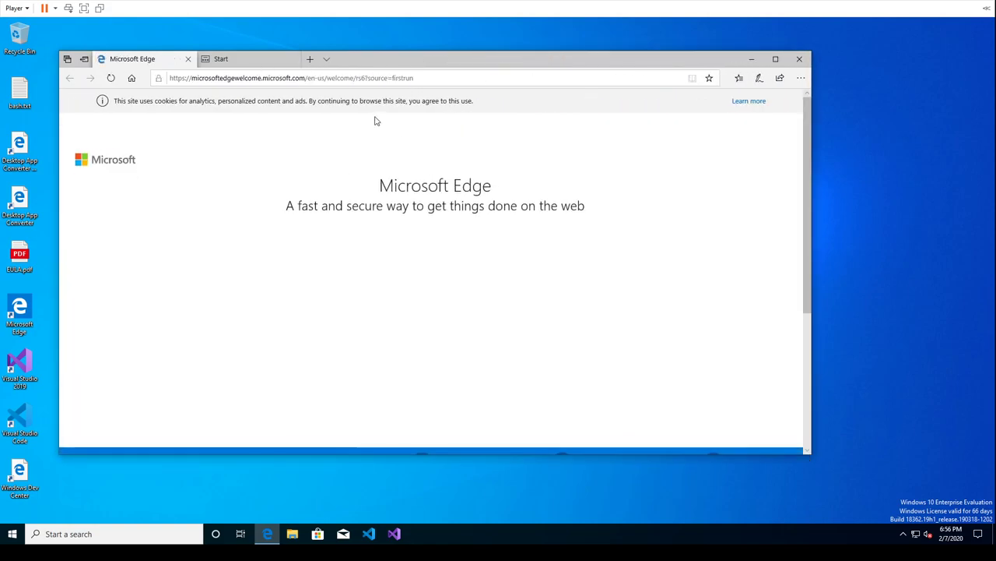
click(360, 77)
text(githu)
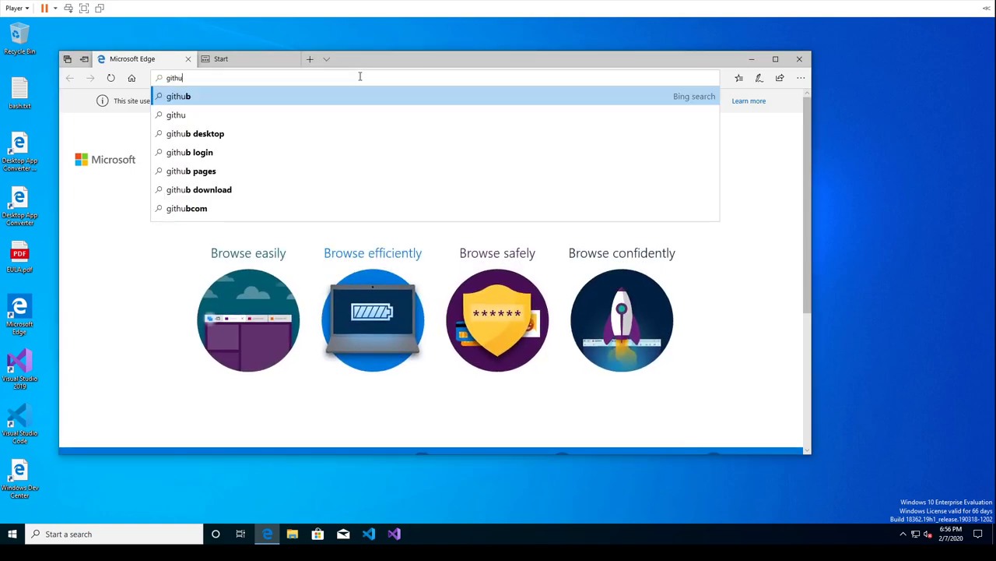
key(Return)
click(234, 243)
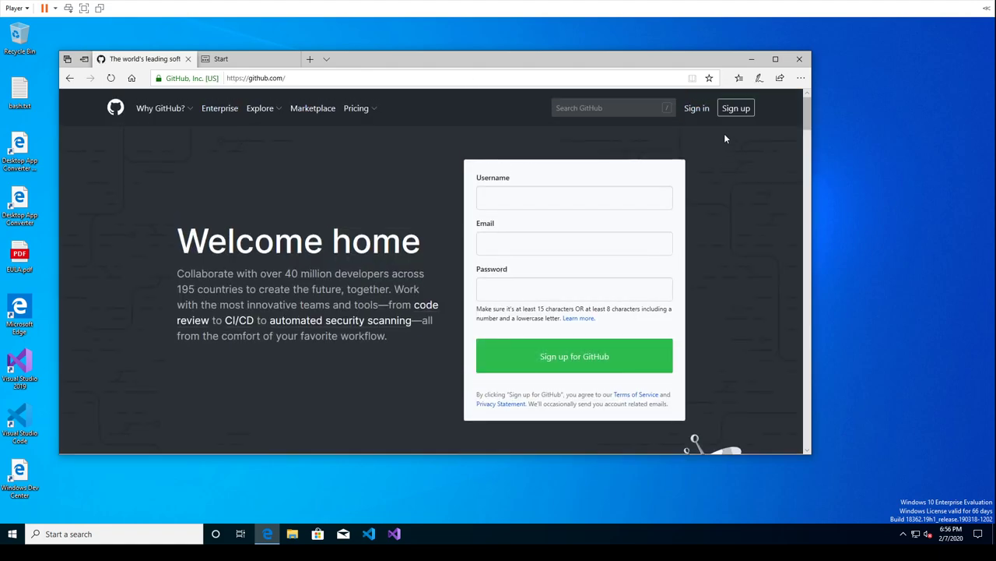
On GitHub's Sign in page, enter the account e-mail and password and submit
click(697, 108)
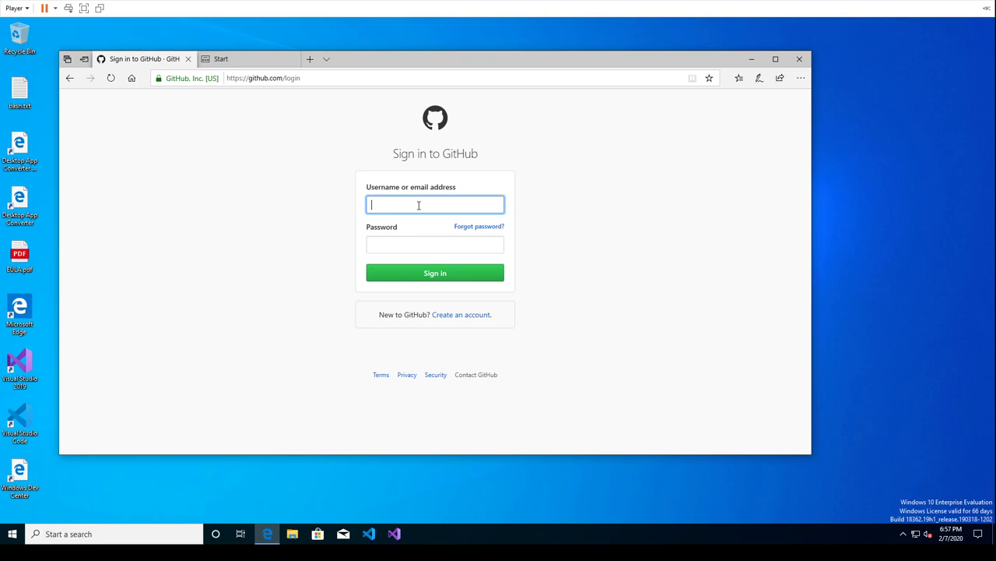
key(Tab)
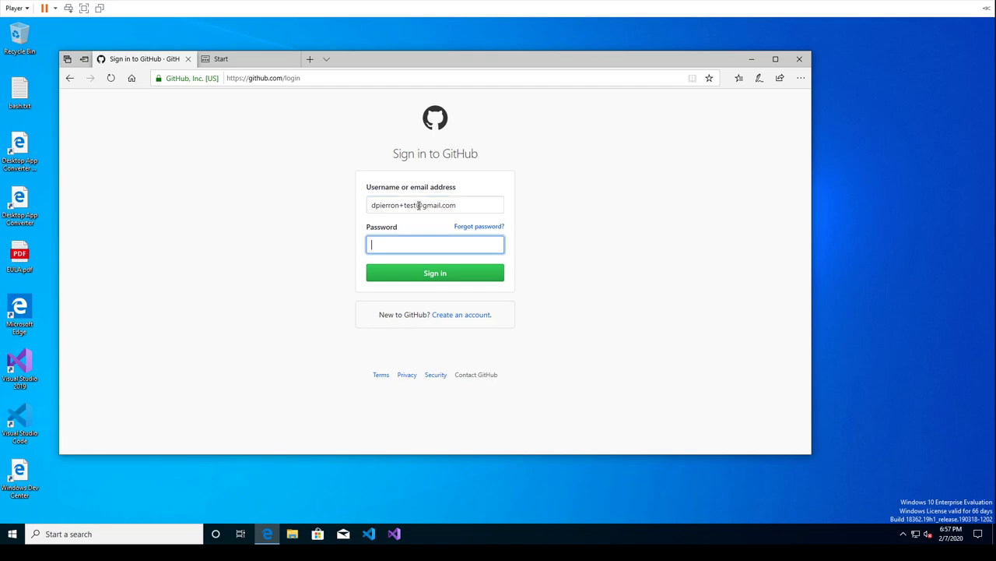
text(••••••••••••)
key(Return)
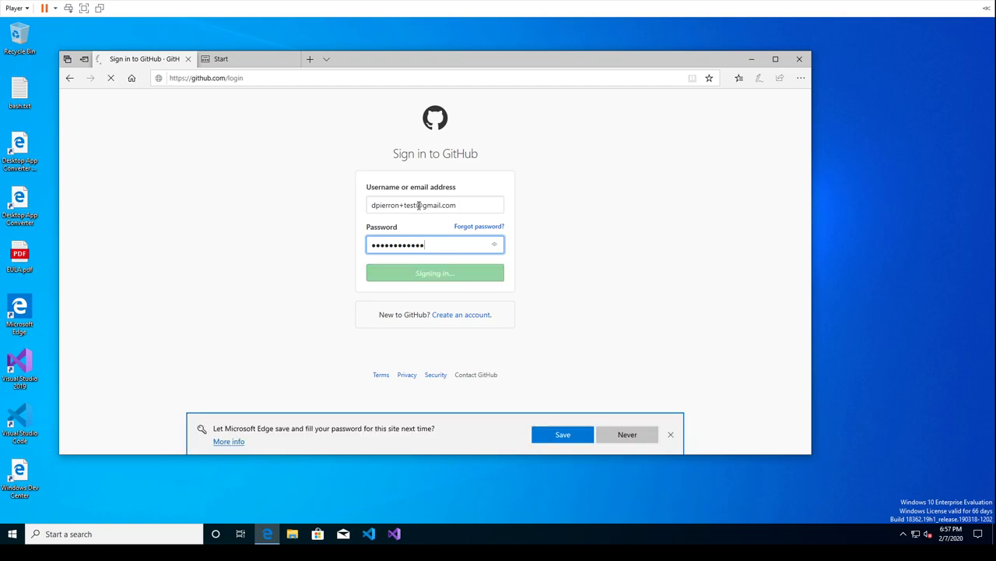
Let Edge save the password, then search all GitHub for 'veaf' and browse the 8 repositories
click(563, 433)
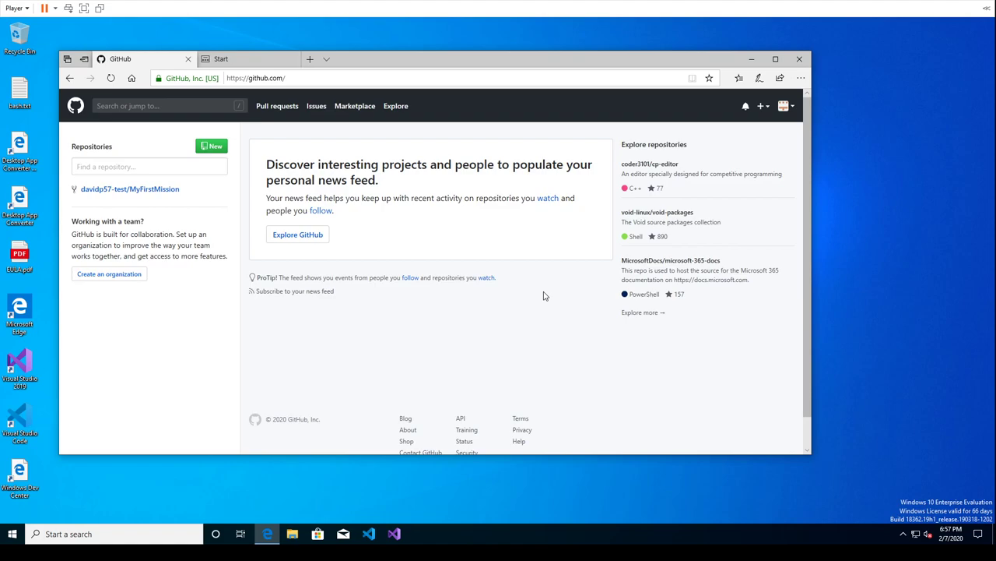
click(138, 166)
text(veaf)
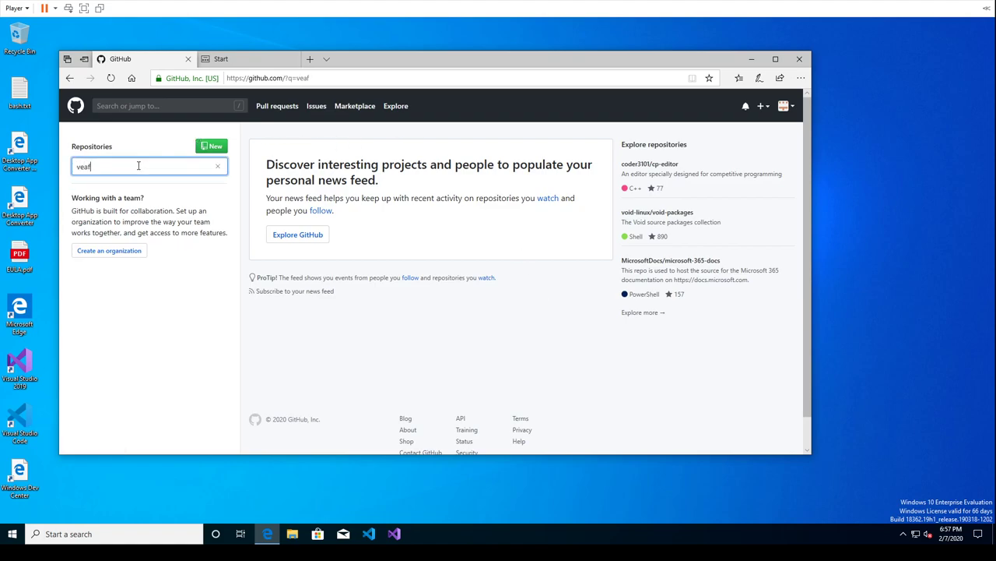
key(ctrl+a)
key(ctrl+x)
click(168, 107)
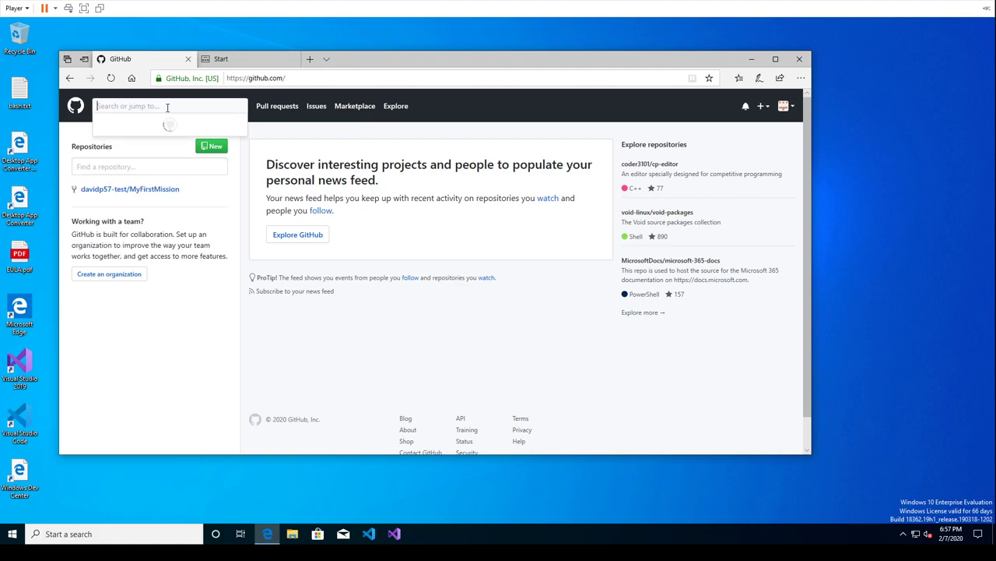
key(ctrl+v)
click(127, 127)
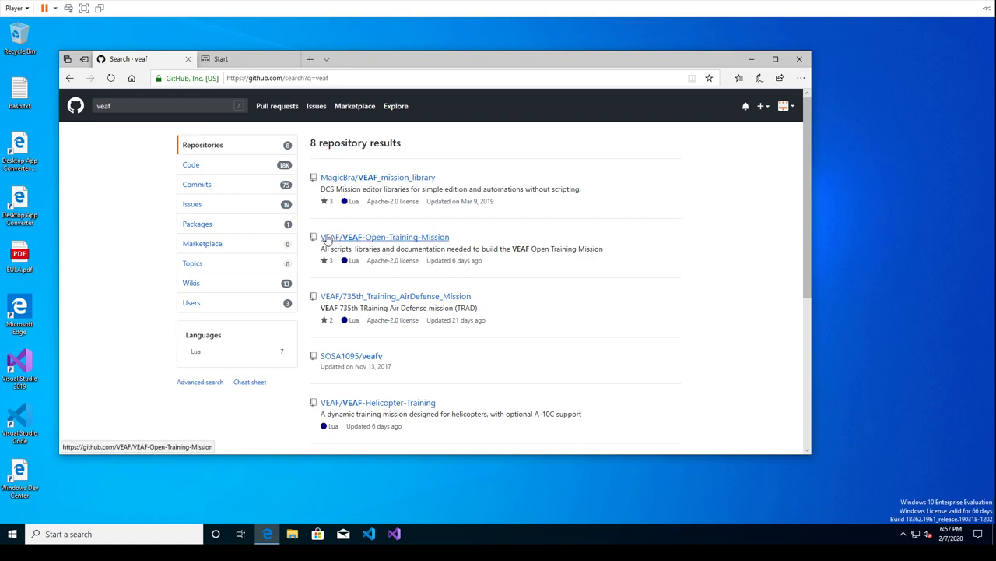
scroll(458, 362, down, 3)
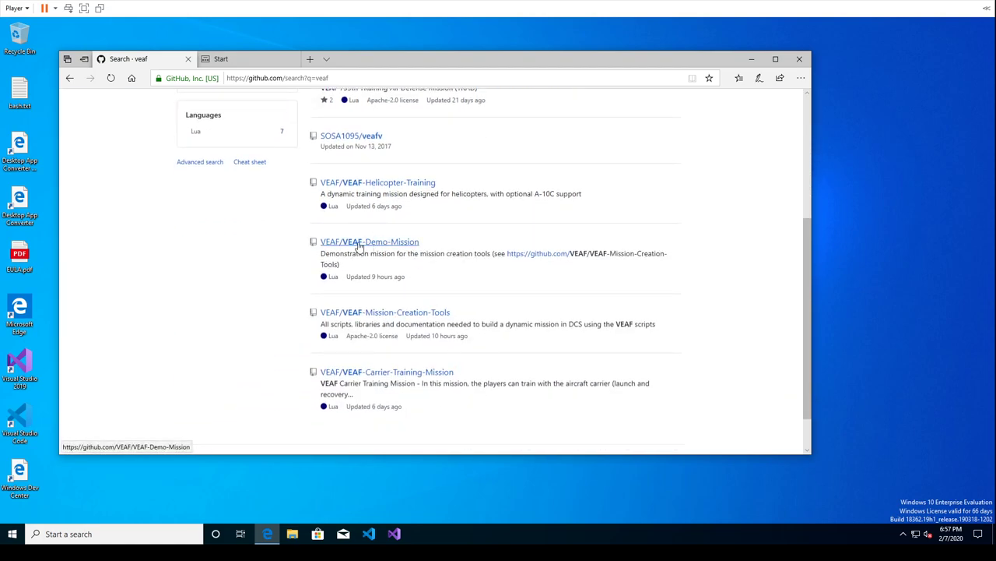
Open VEAF/VEAF-Demo-Mission, maximize Edge, and fork it into your account as MyFirstMission
click(374, 246)
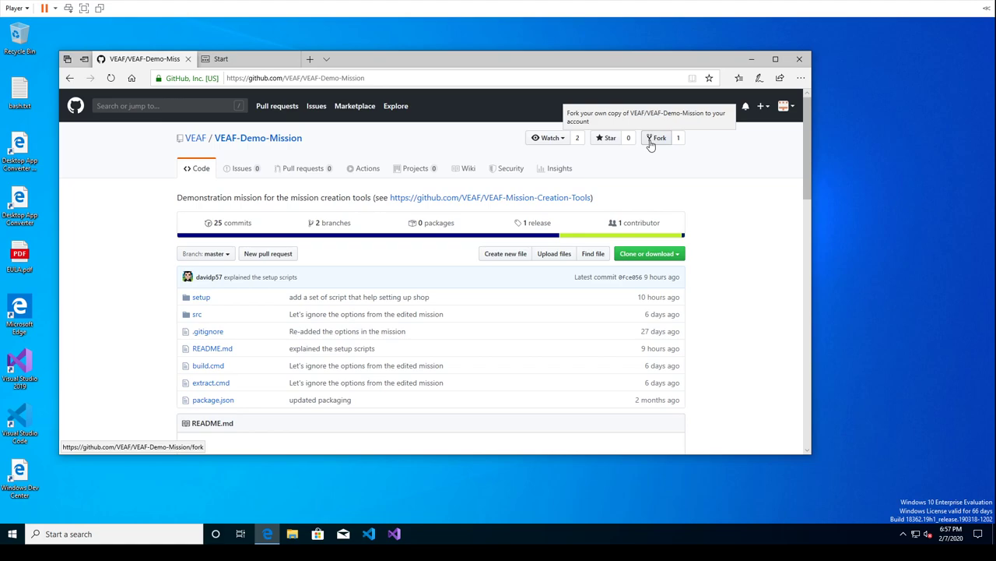
click(775, 58)
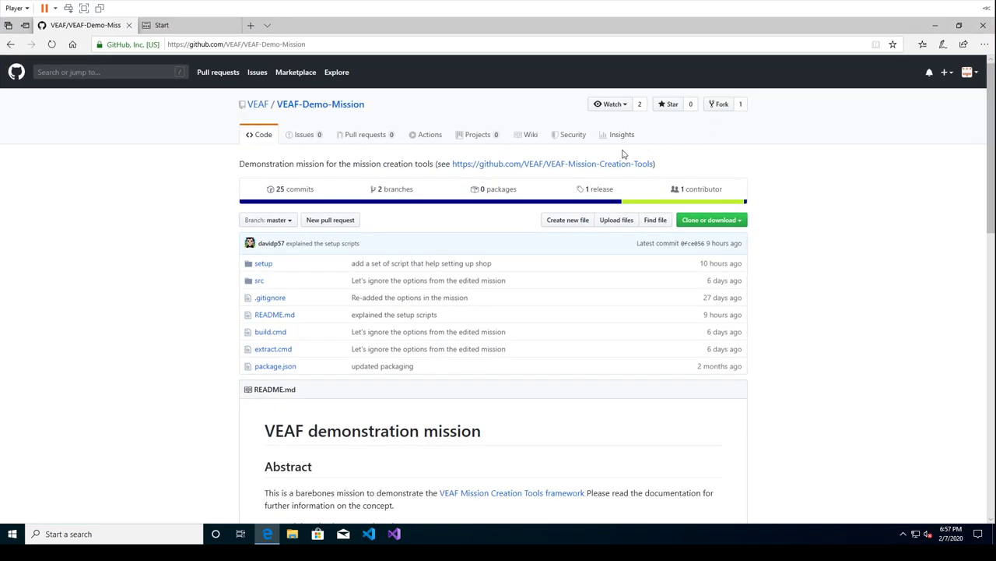
click(723, 105)
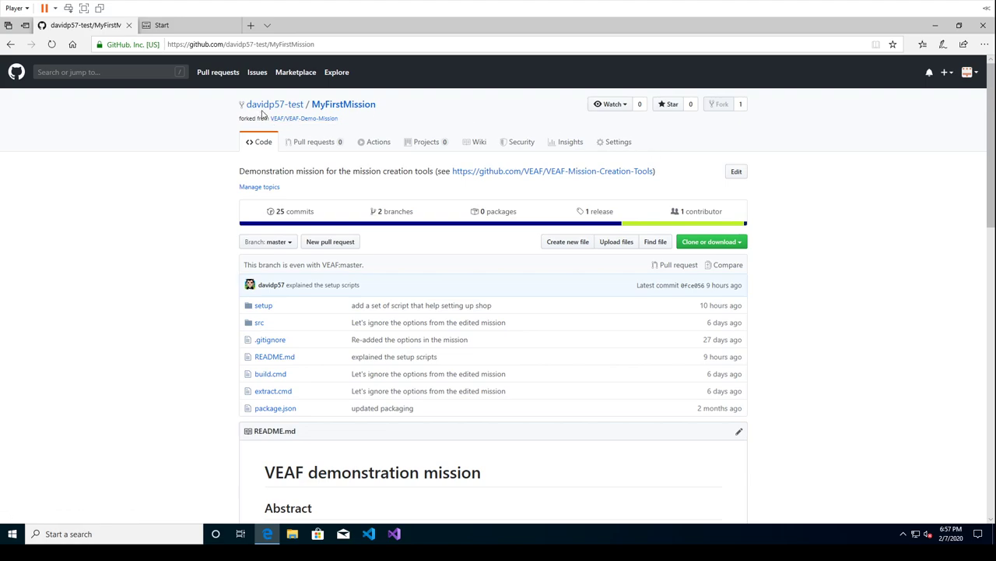
mouse_move(273, 113)
In the fork's Settings, change the repository name from MyFirstMission to Ma-mission-DCS
click(609, 147)
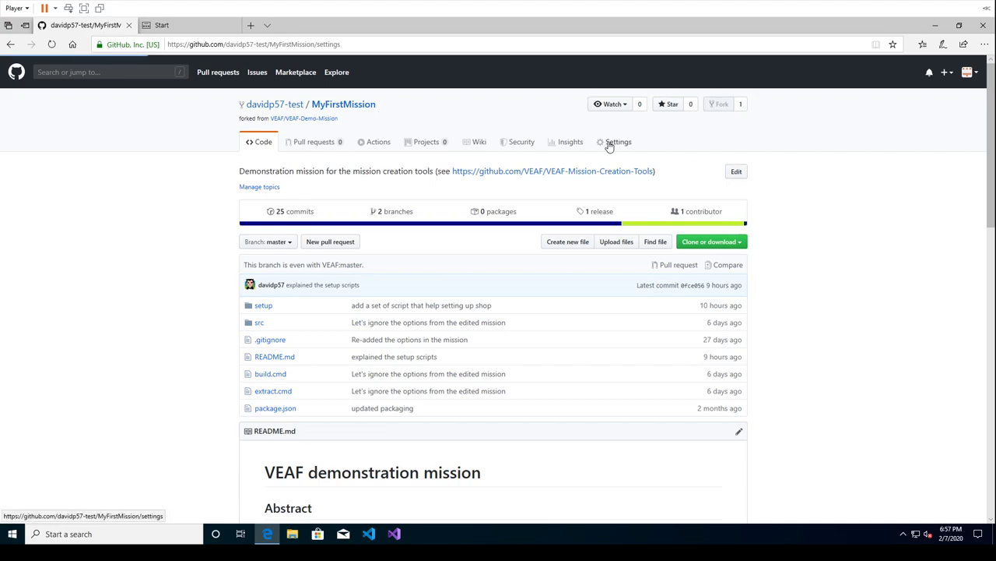
click(470, 217)
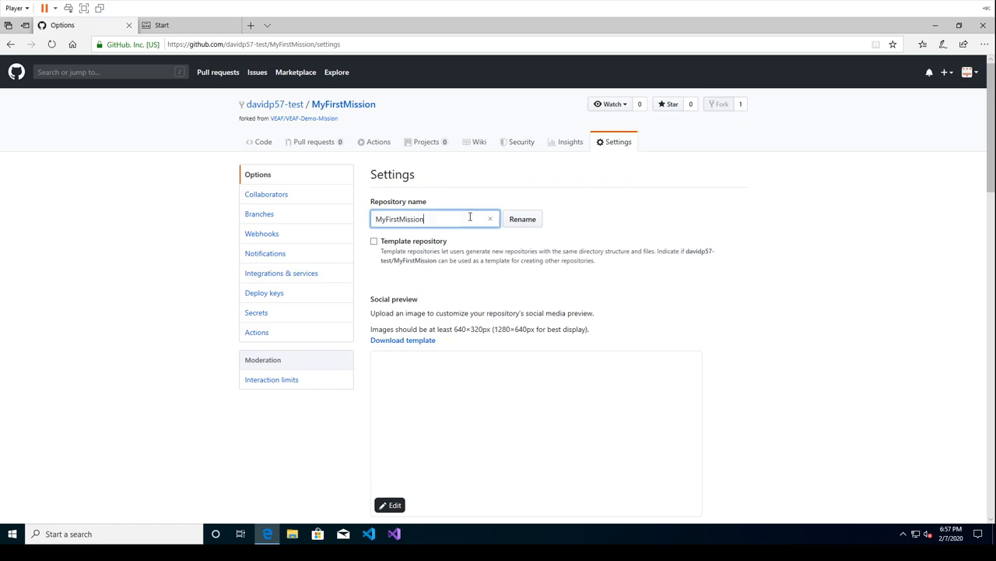
double_click(470, 218)
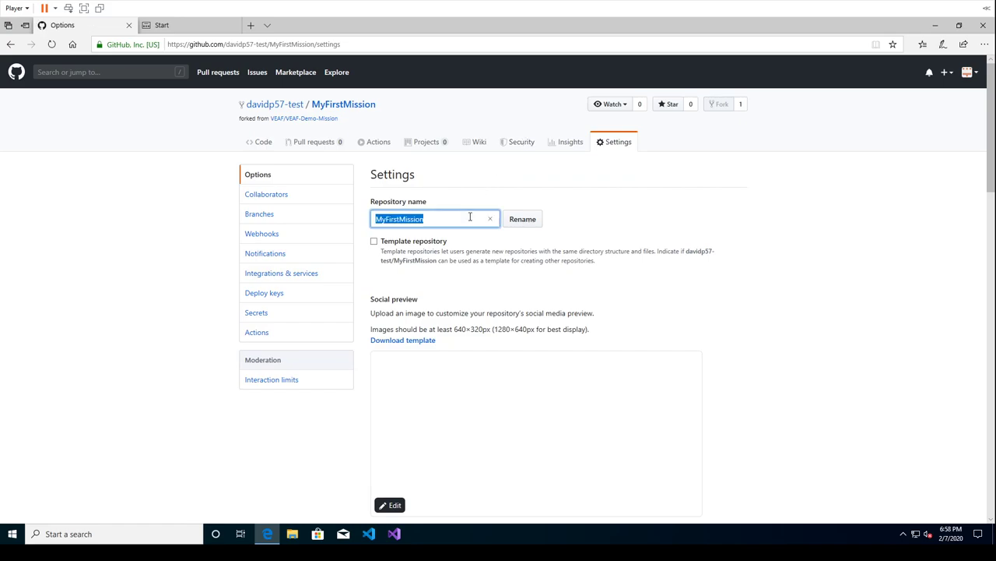
text(Ma mis)
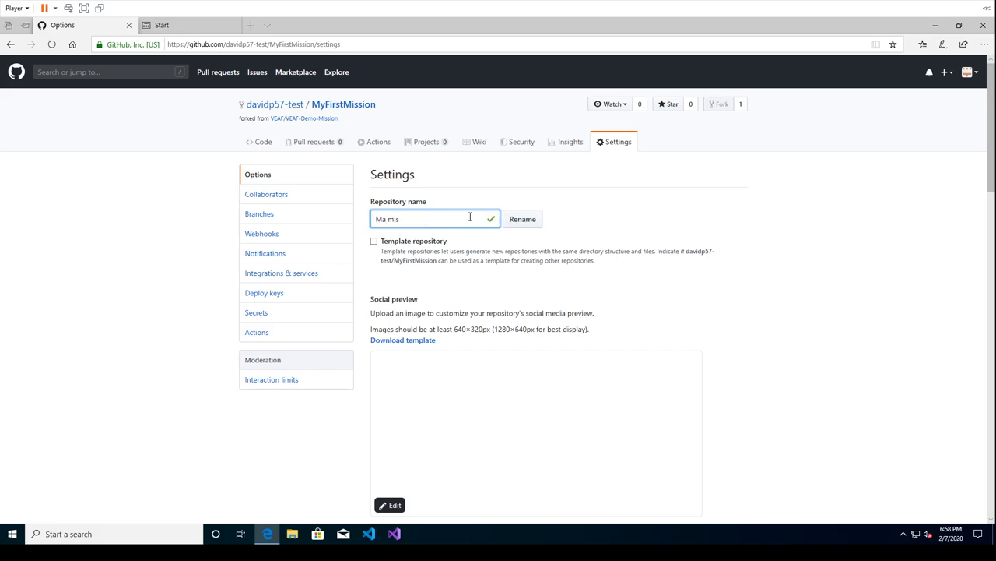
key(BackSpace)
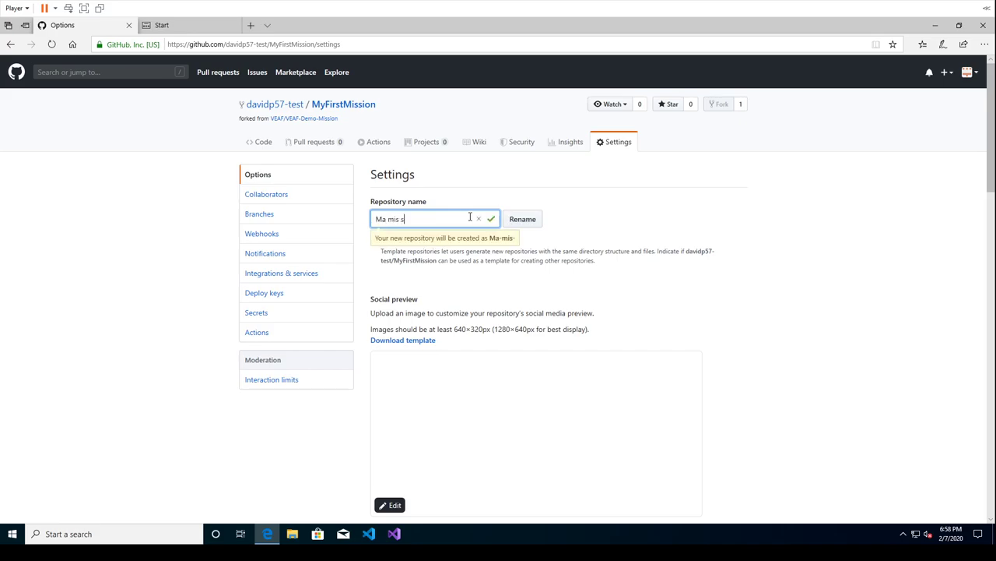
text(sion DCS)
click(530, 222)
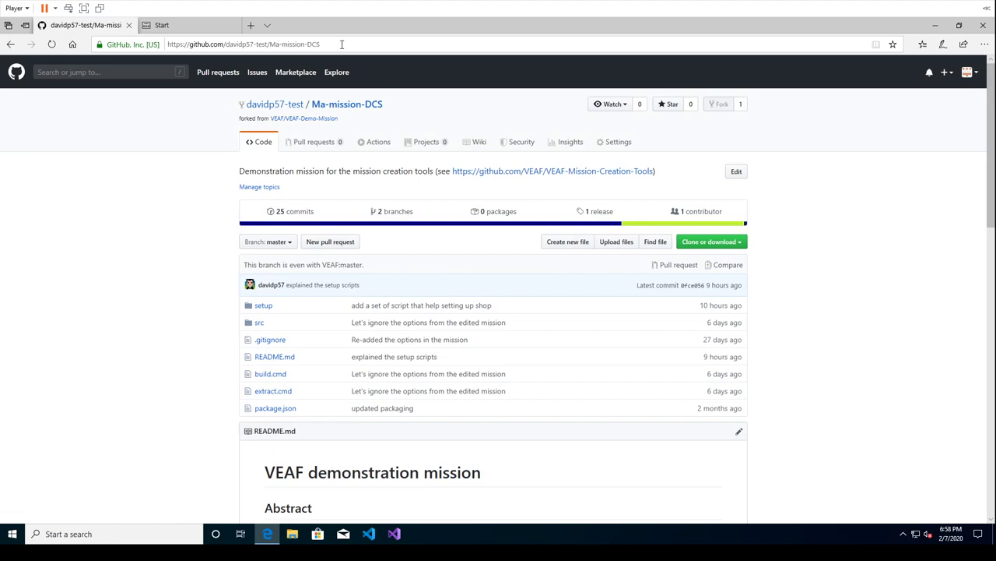
Open the fork's 1.0.0 release with its zip and tar.gz source downloads, then show back history
click(588, 215)
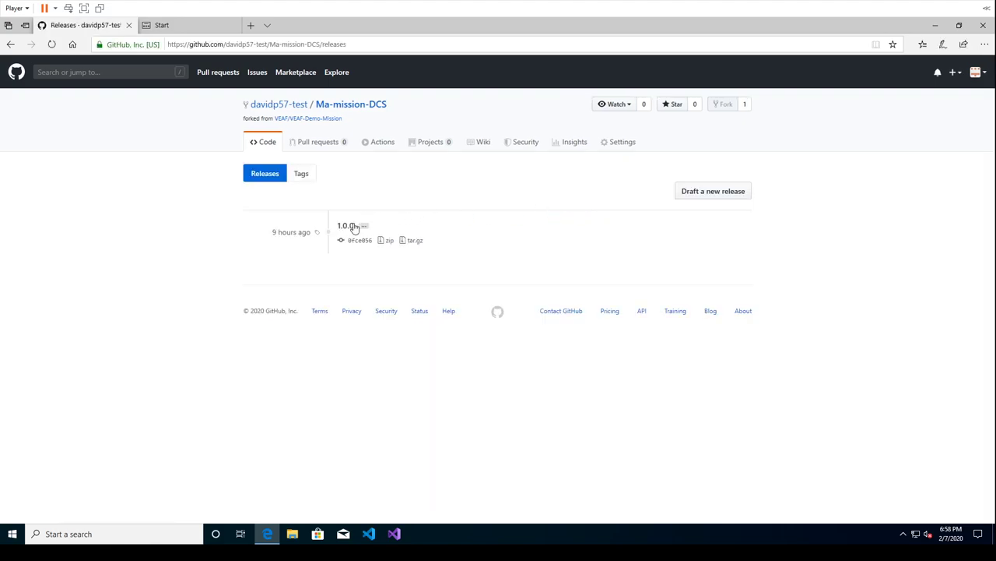
click(354, 226)
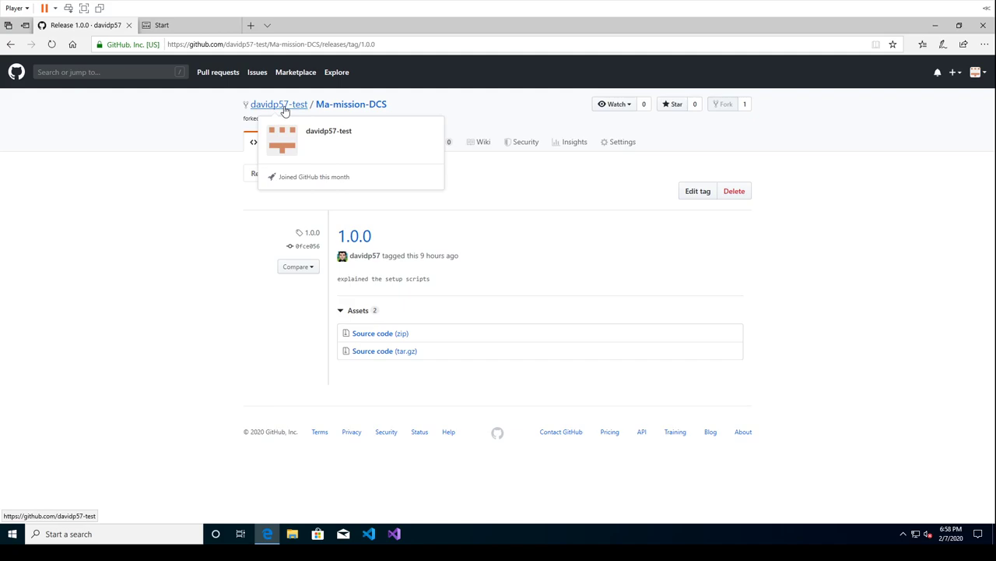
click(226, 44)
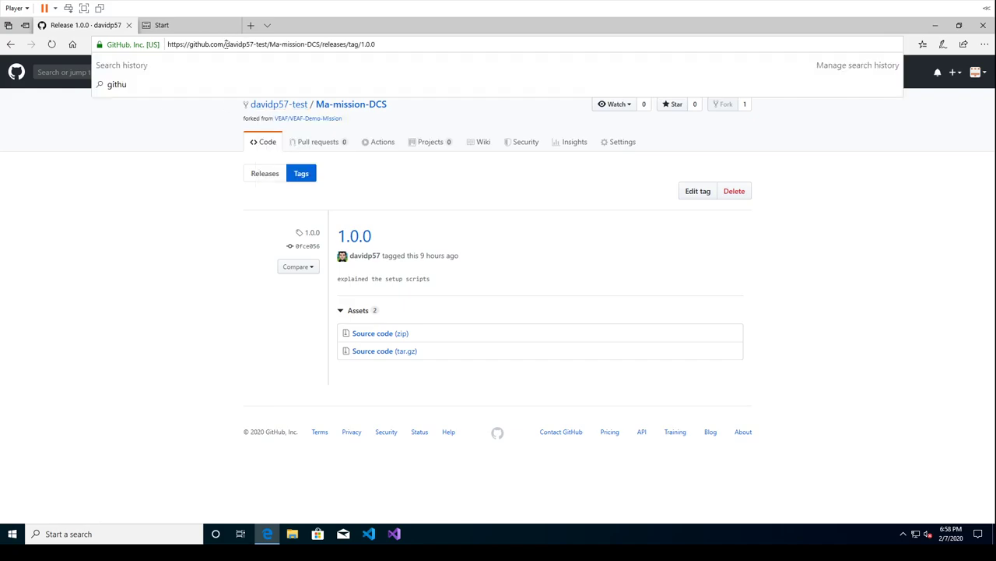
right_click(11, 45)
Return to VEAF/VEAF-Demo-Mission's releases and scroll to the First release's six assets
click(27, 132)
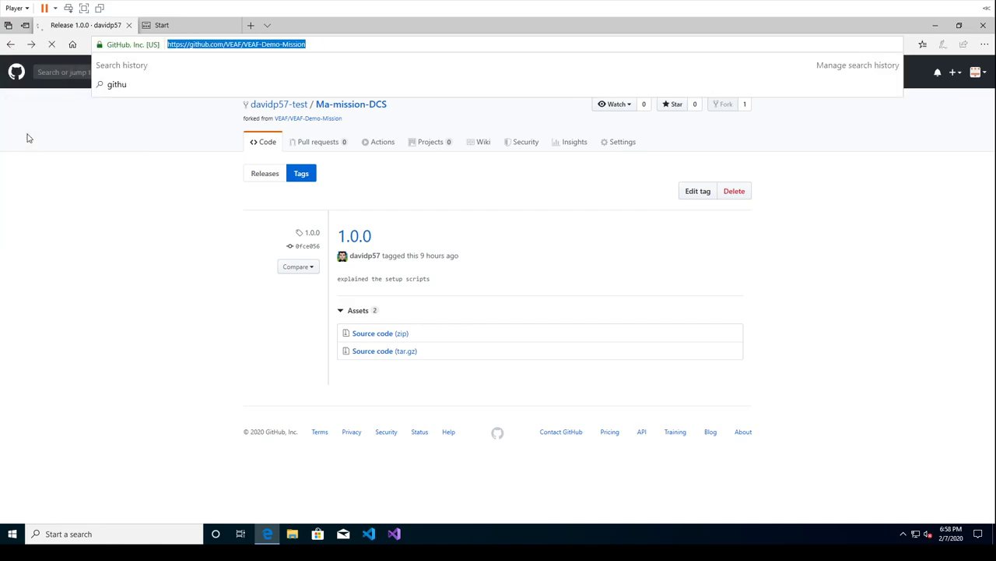
click(596, 191)
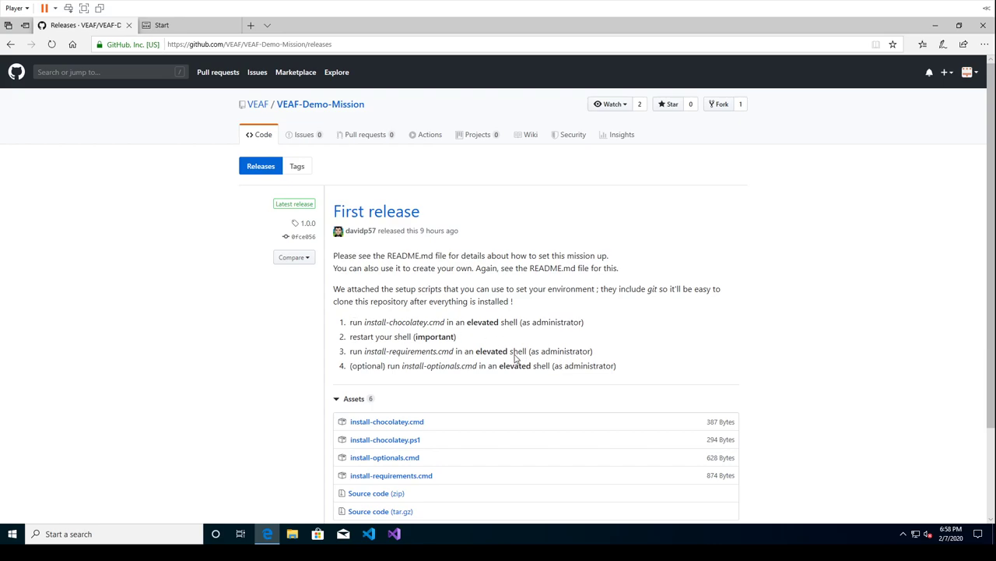
scroll(621, 342, down, 2)
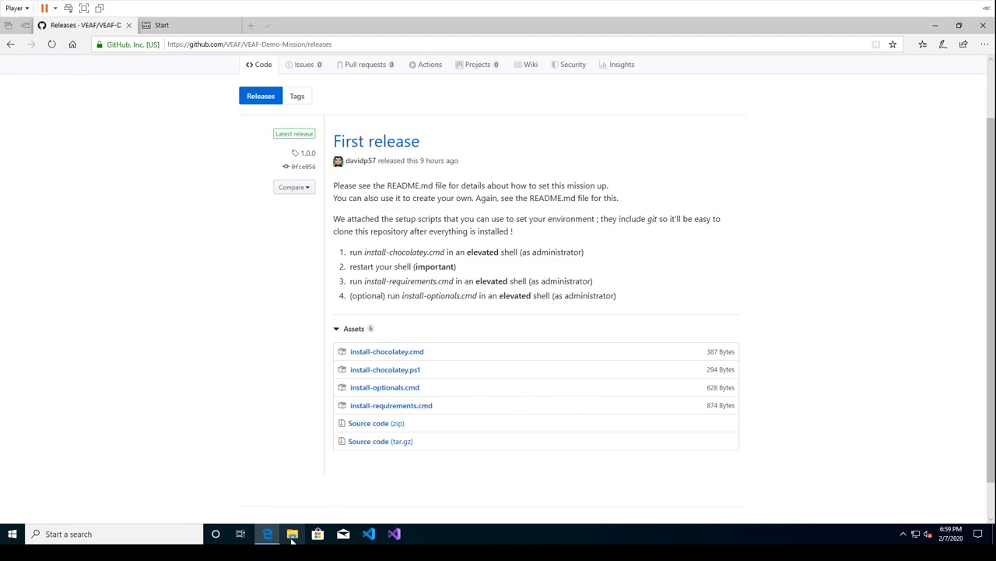
Pin C:\dev to Quick access in File Explorer, open it, and return to the Edge release page
click(292, 534)
click(259, 380)
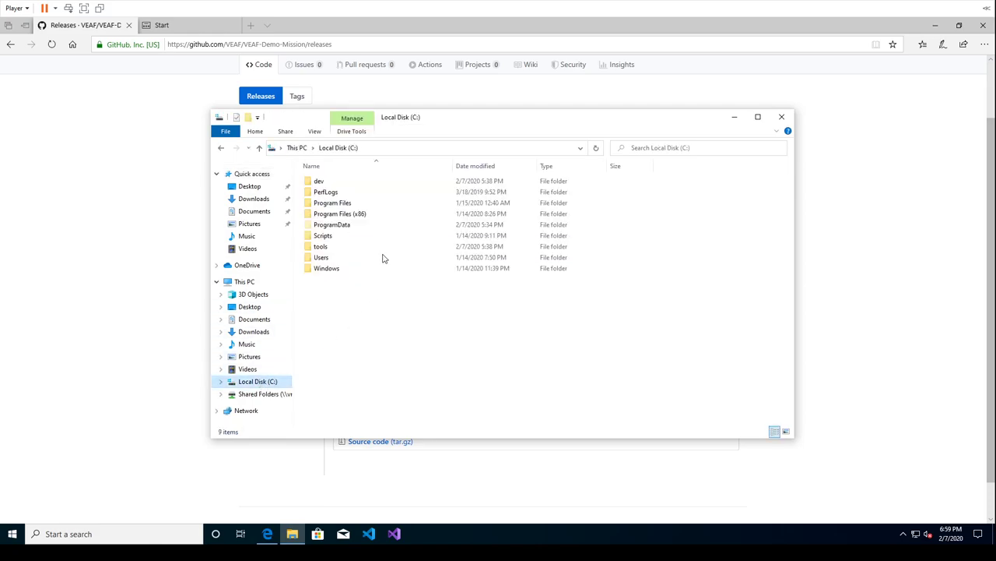
click(306, 182)
drag(247, 181, 249, 185)
click(247, 187)
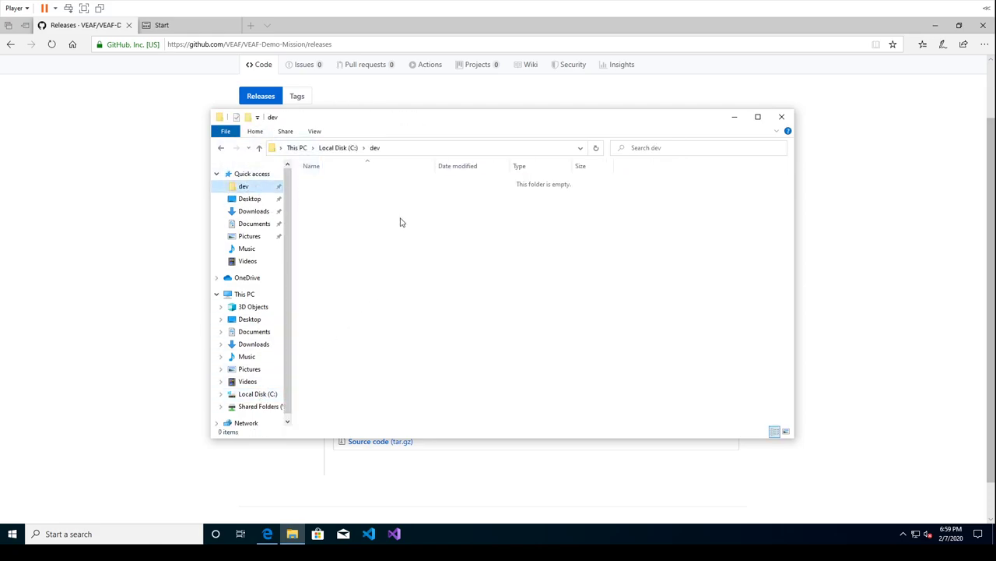
drag(431, 124, 333, 145)
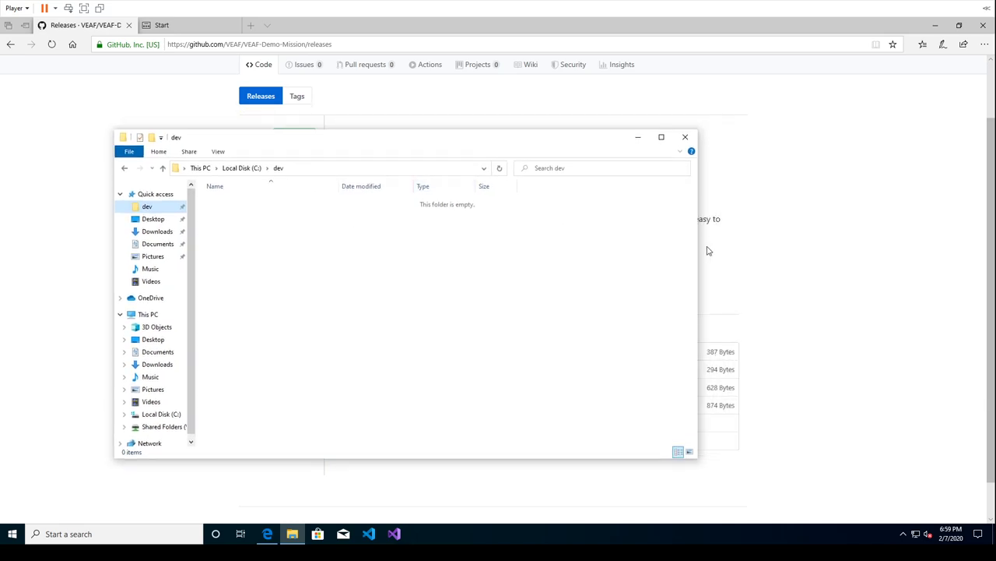
click(834, 253)
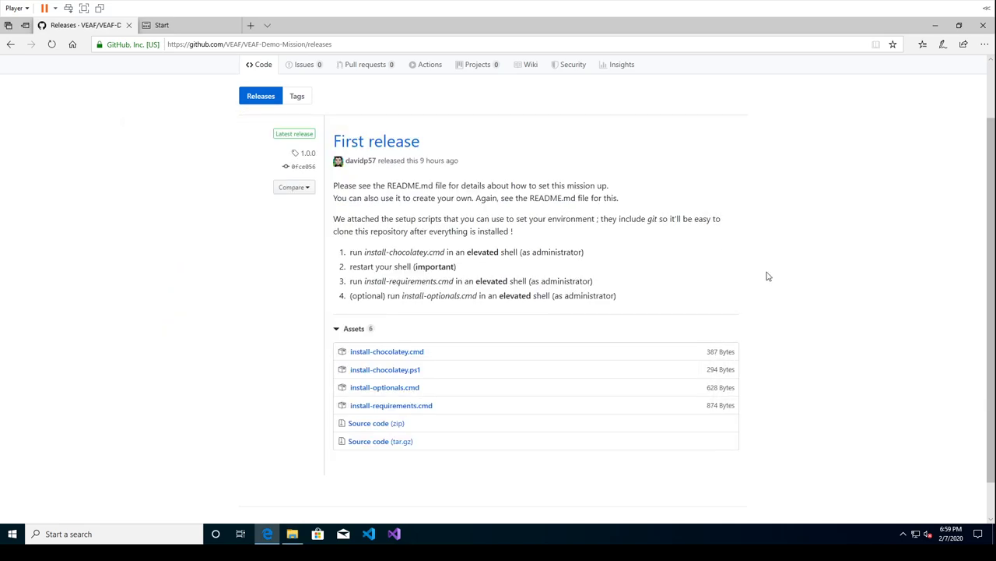
Save install-chocolatey.cmd and install-chocolatey.ps1 from the release assets into C:\dev
right_click(400, 351)
click(434, 411)
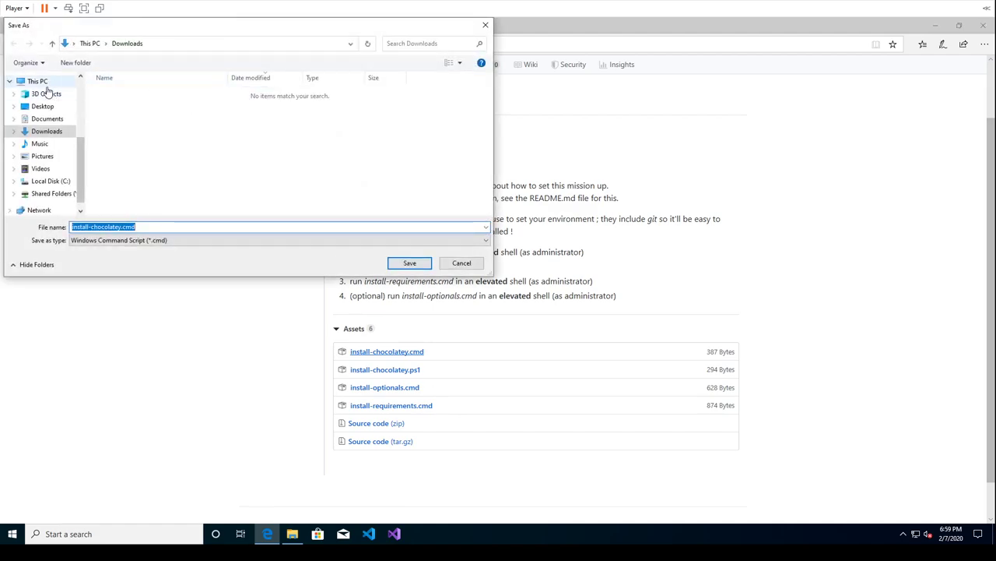
scroll(54, 109, up, 5)
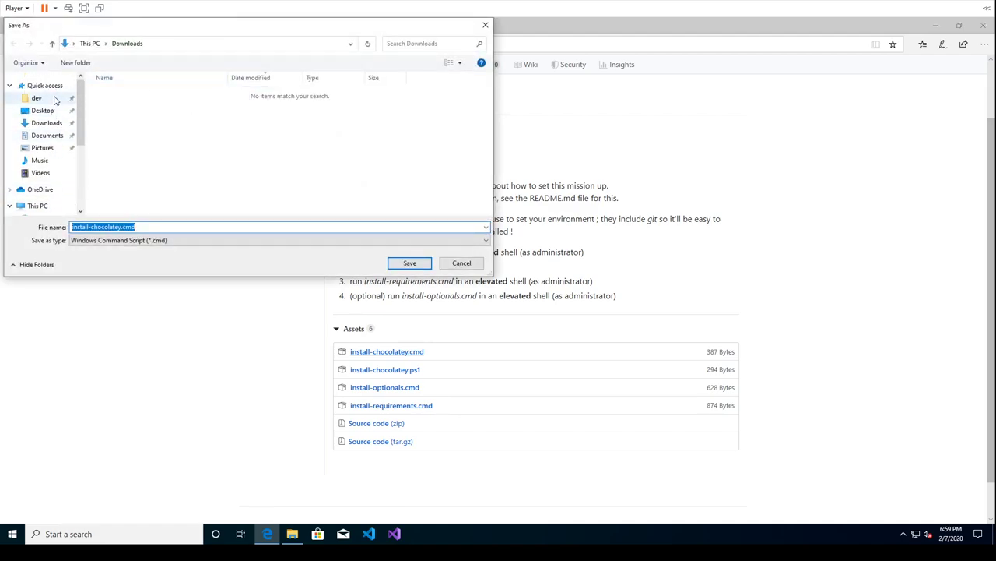
click(57, 97)
click(410, 262)
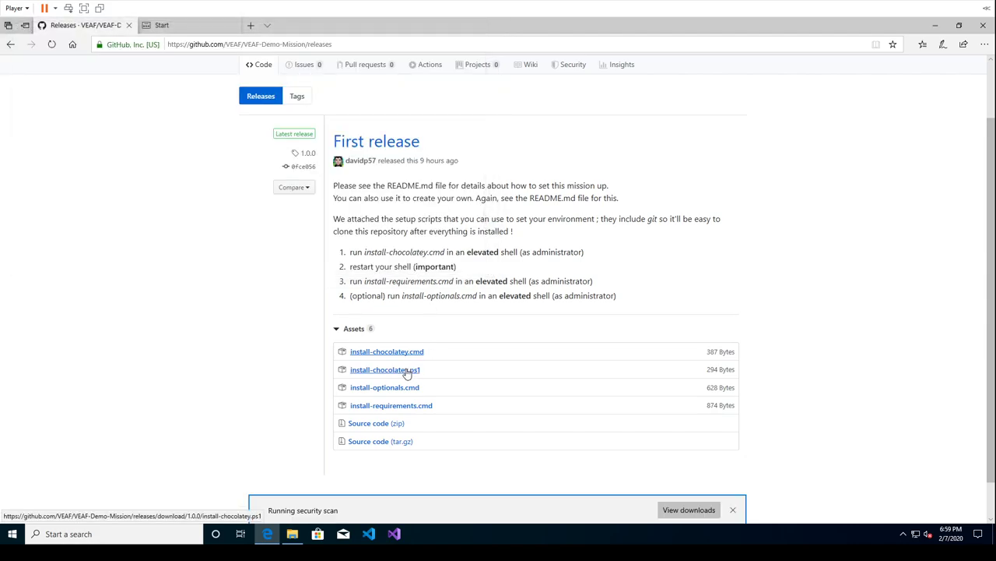
right_click(406, 369)
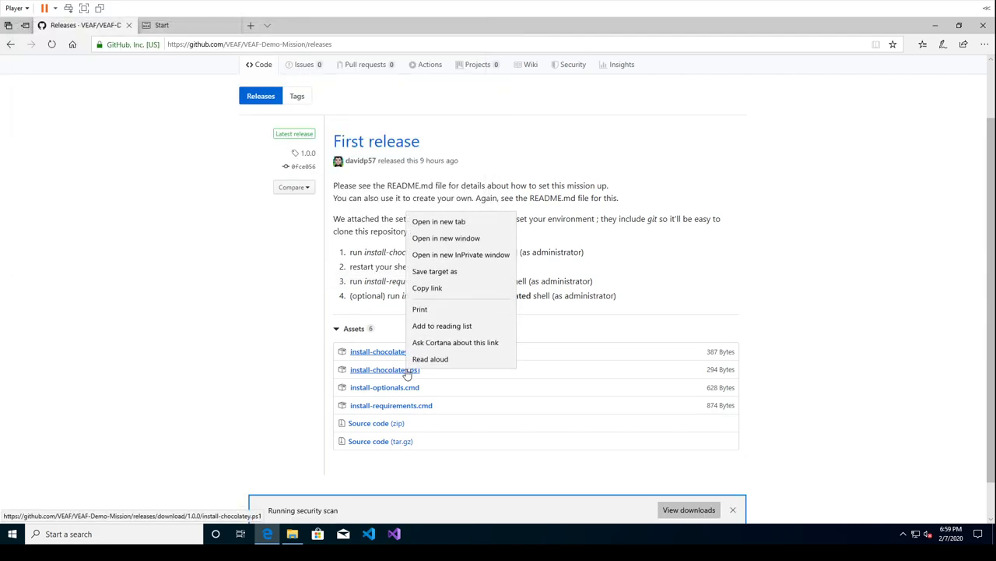
click(452, 272)
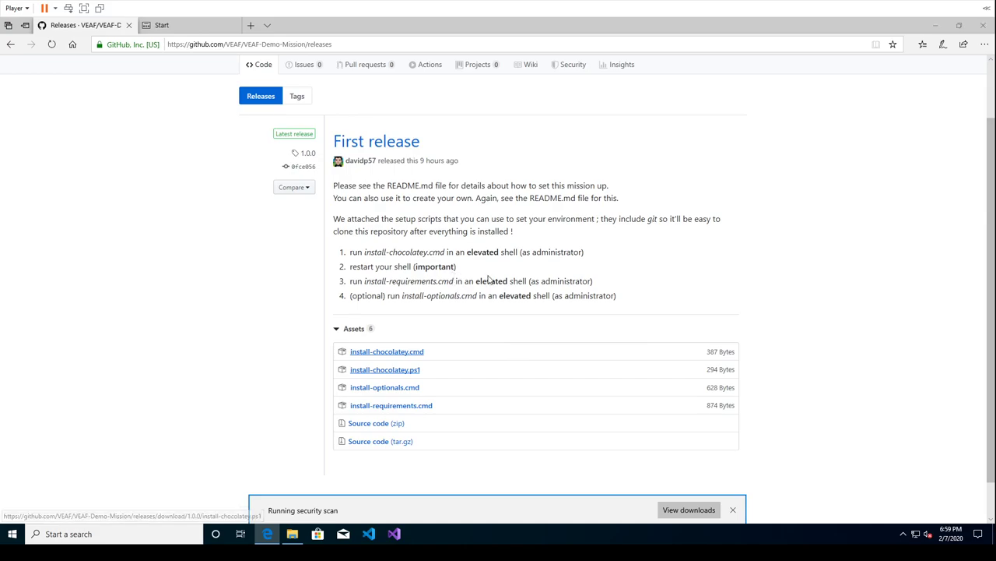
click(410, 262)
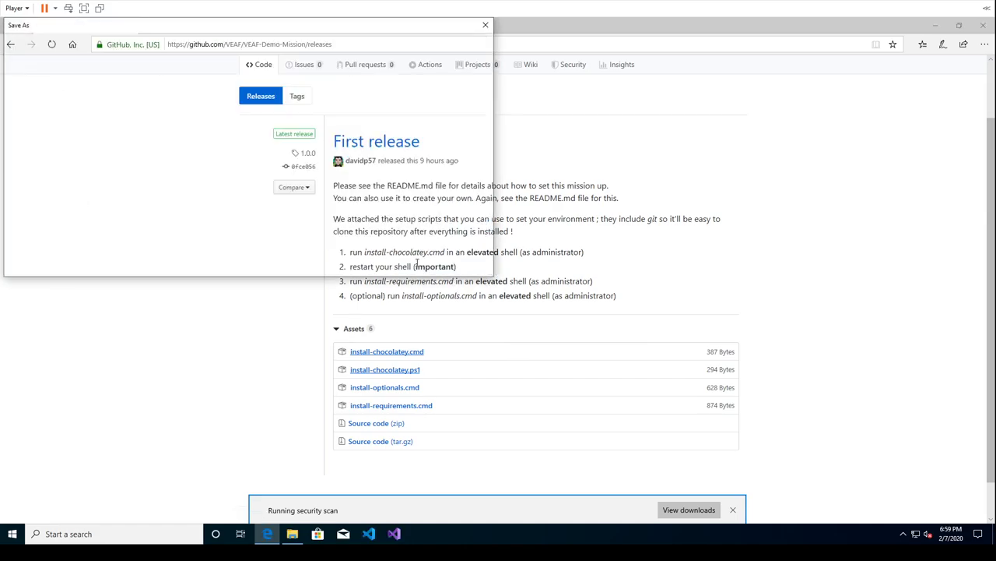
Save install-optionals.cmd and install-requirements.cmd into C:\dev as well
right_click(394, 387)
click(426, 290)
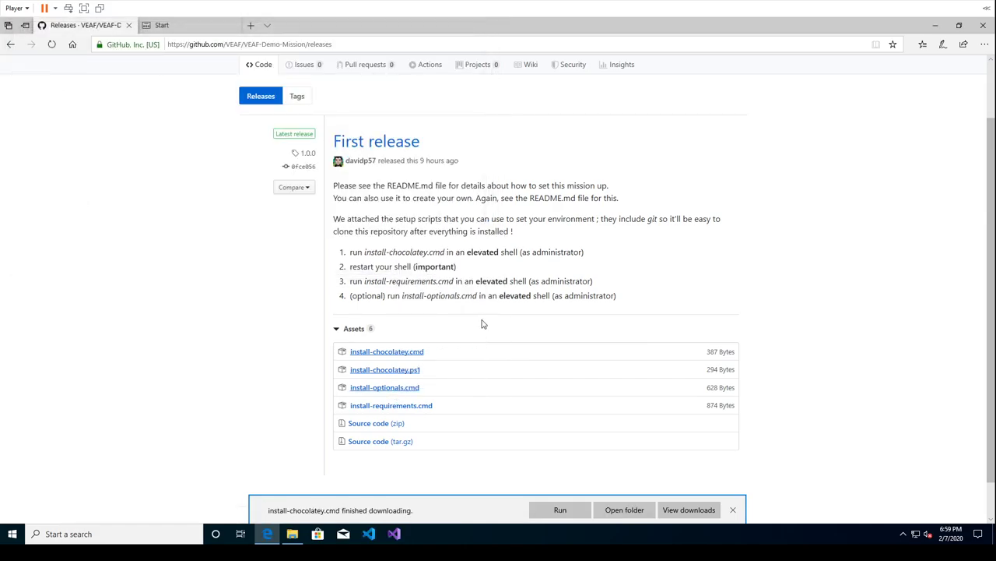
right_click(403, 406)
click(432, 310)
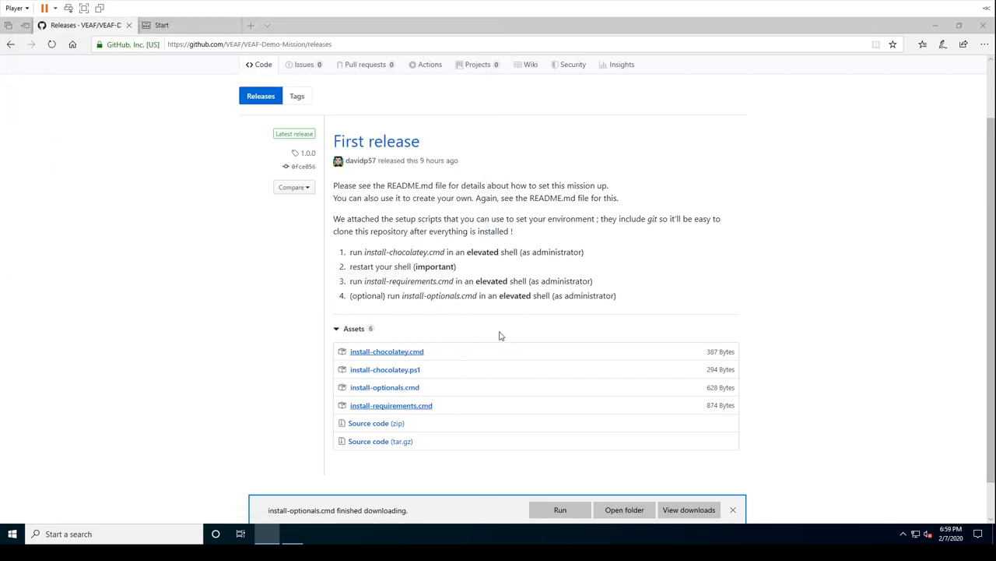
click(421, 266)
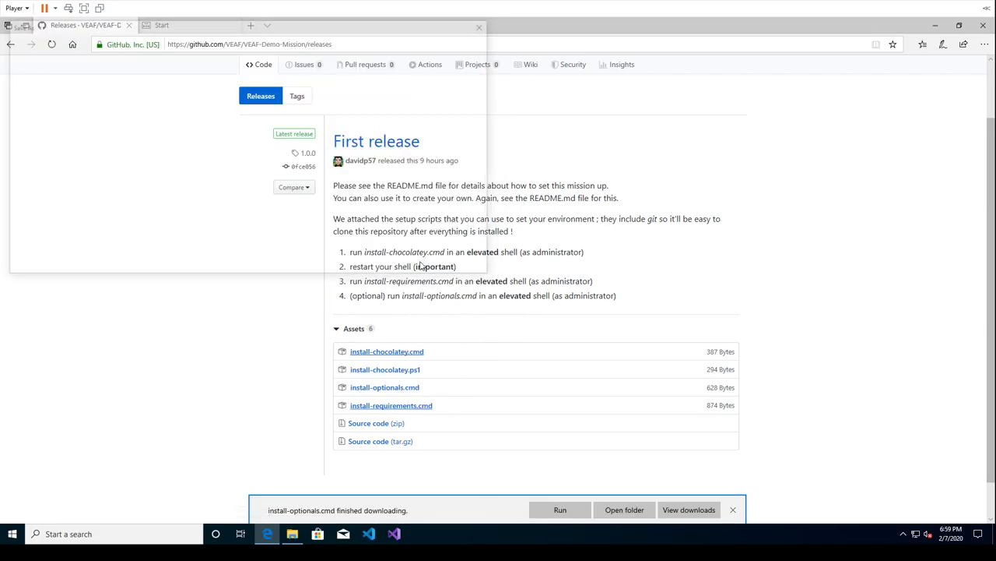
Dismiss the three download notifications and minimize Edge
click(734, 510)
click(733, 510)
click(733, 511)
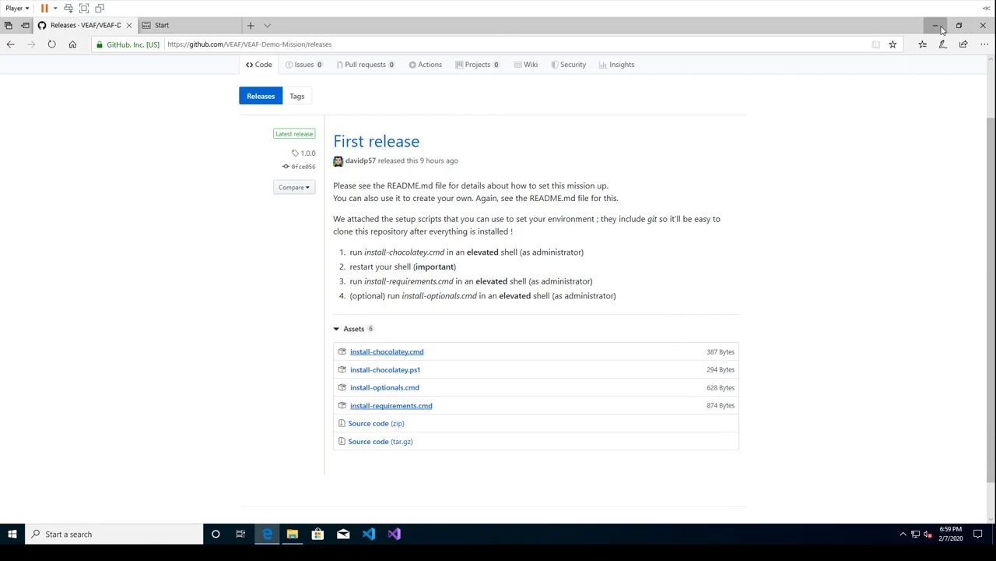
click(935, 25)
Check the scripts in C:\dev, then launch Command Prompt as administrator from a 'cmd' Start search
drag(483, 139, 756, 60)
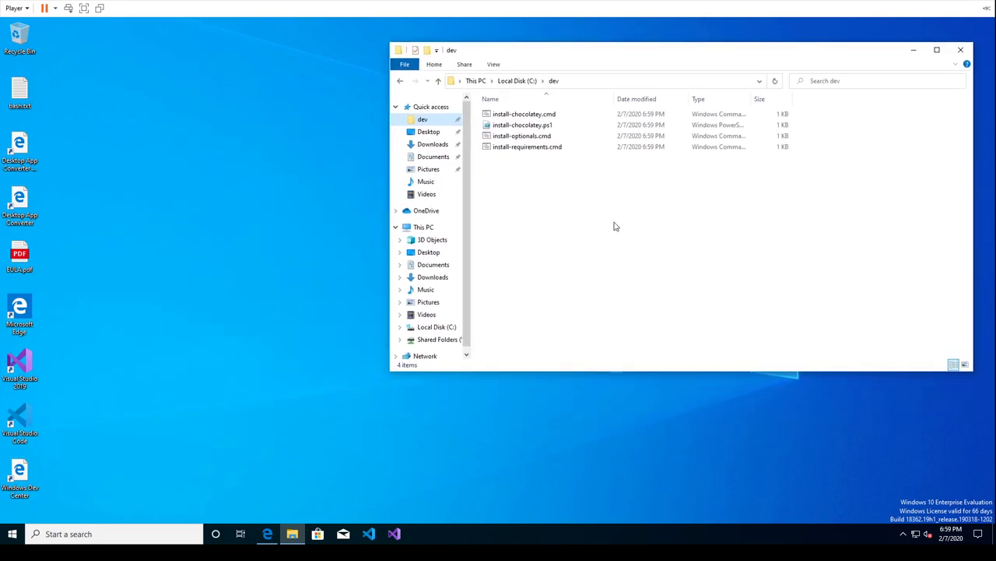
click(267, 533)
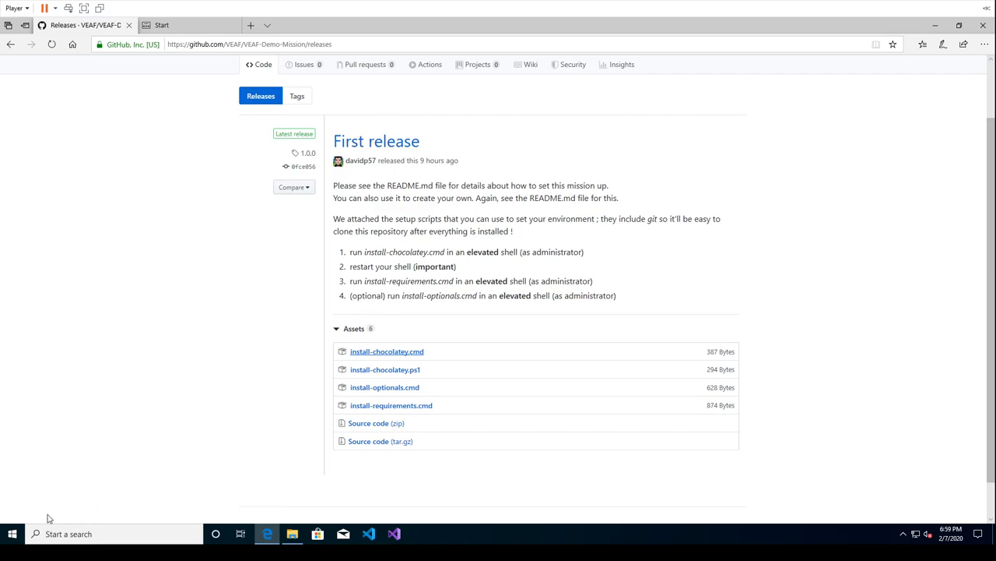
click(13, 534)
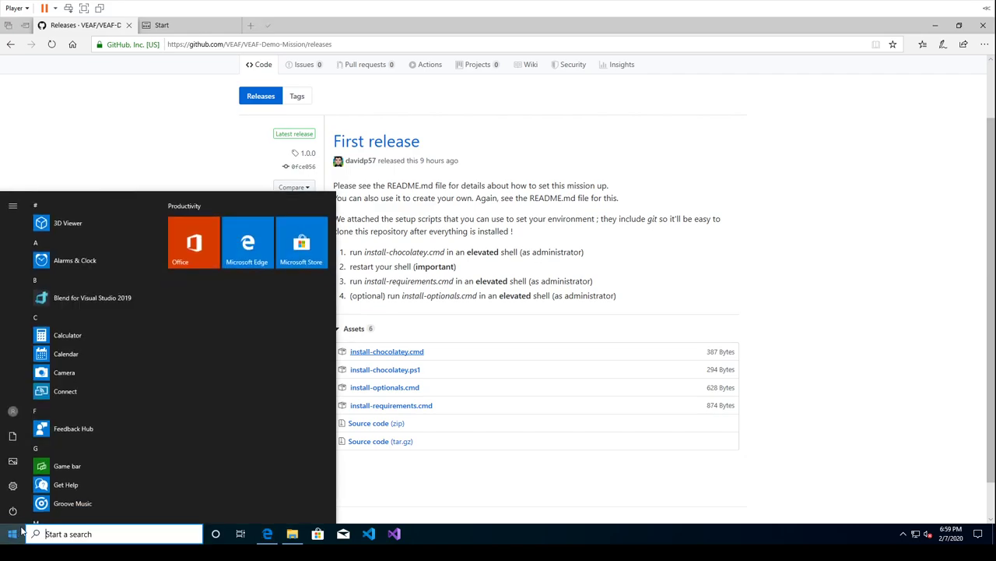
text(cmd)
right_click(86, 251)
click(129, 260)
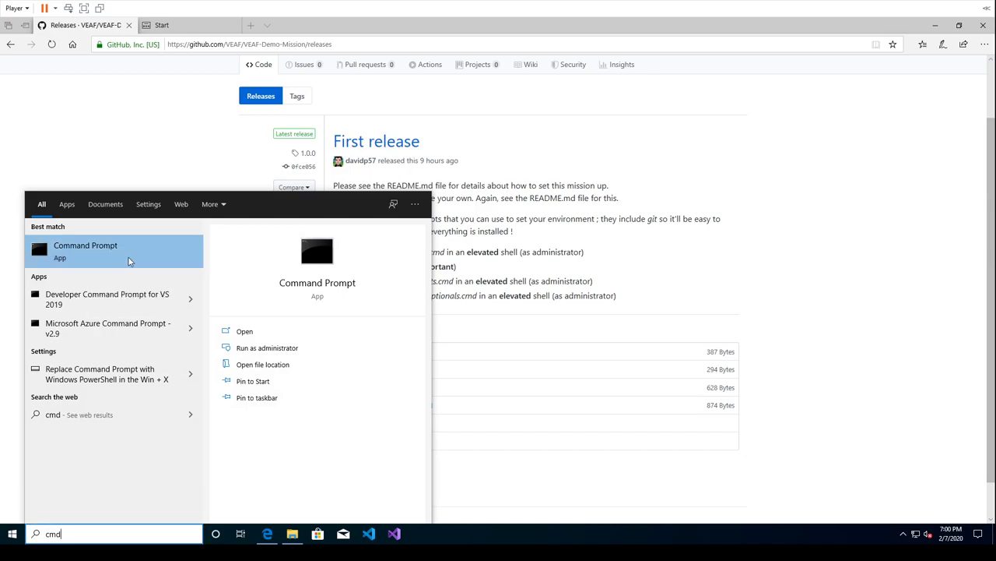
click(462, 342)
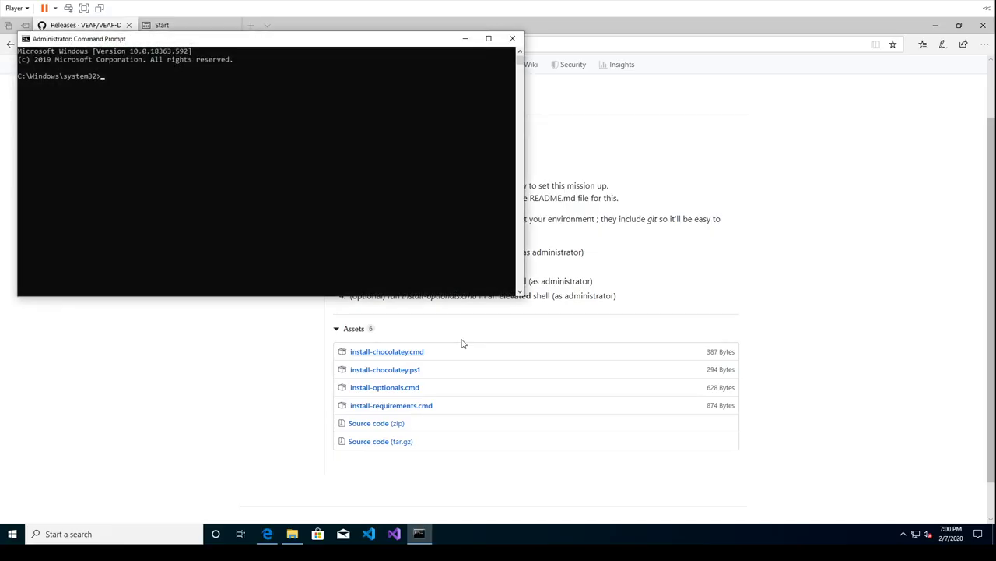
Center the Command Prompt window and change into the C:\dev folder
drag(360, 52, 683, 166)
key(Escape)
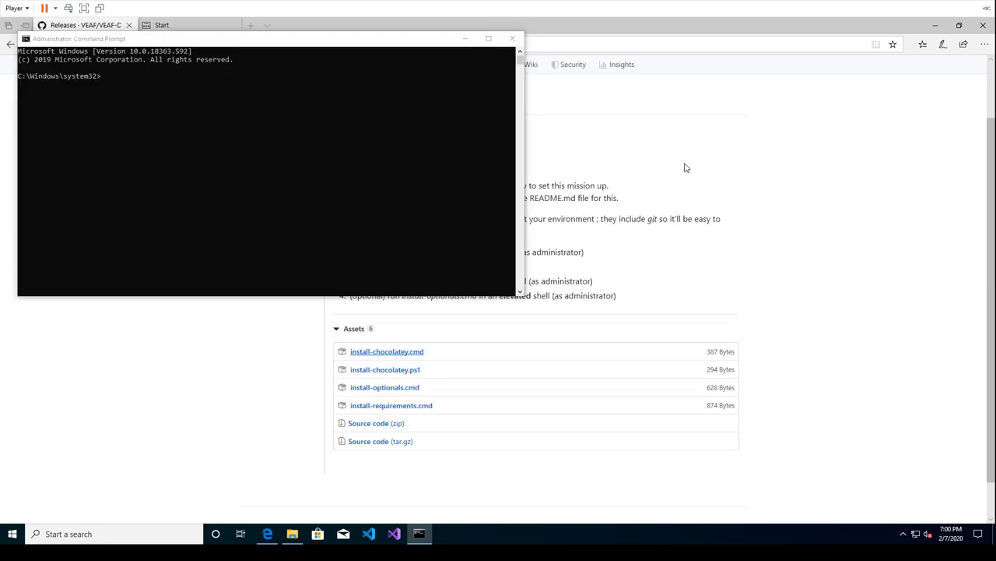
drag(402, 48, 629, 153)
text(cd \dev)
key(Return)
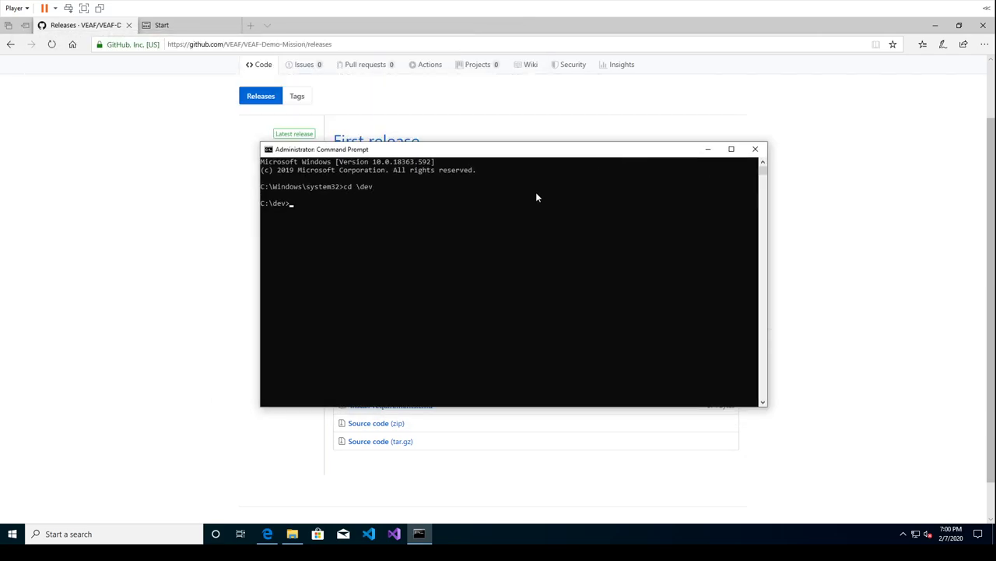
Run install-chocolatey.cmd and continue past the admin-shell warning
text(in)
key(Tab)
key(Return)
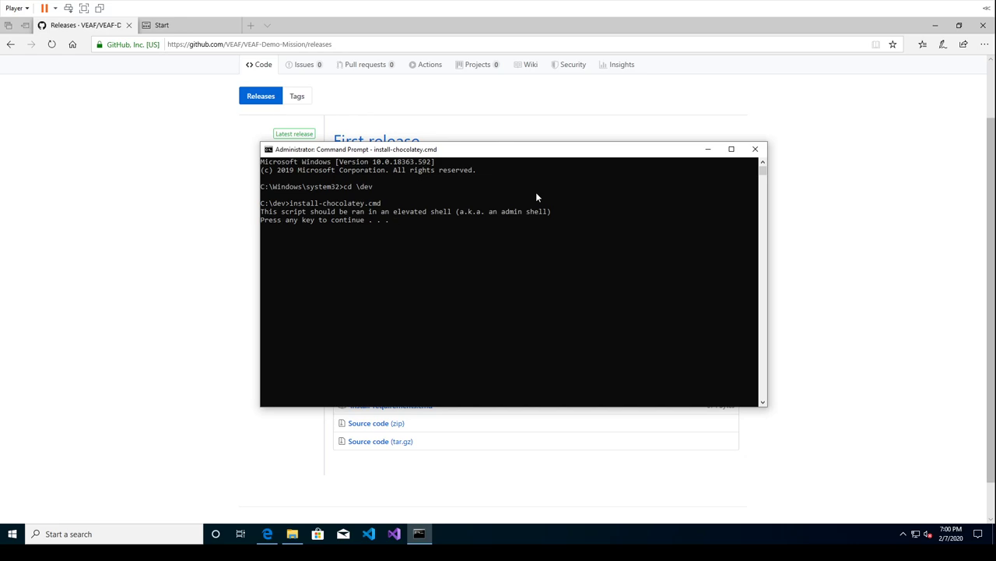
key(space)
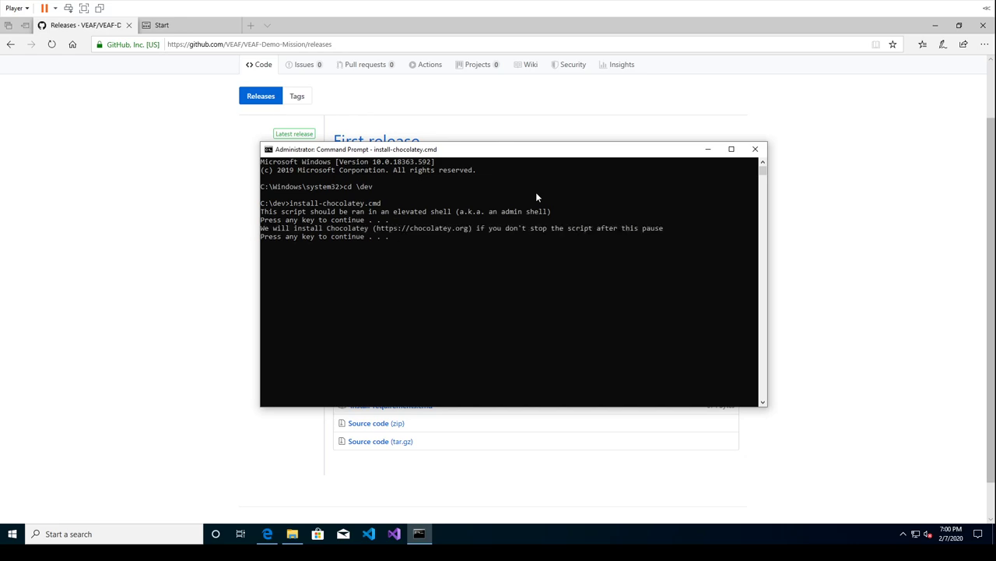